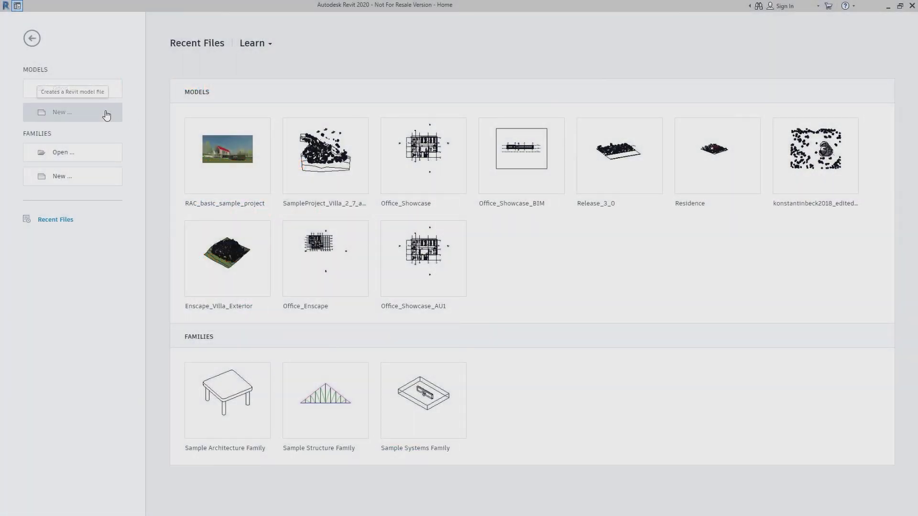
Create a new blank Revit project and start Enscape live from its default {3D} view.
{"action": "left_click", "coordinate": [106, 114]}
{"action": "left_click", "coordinate": [419, 296]}
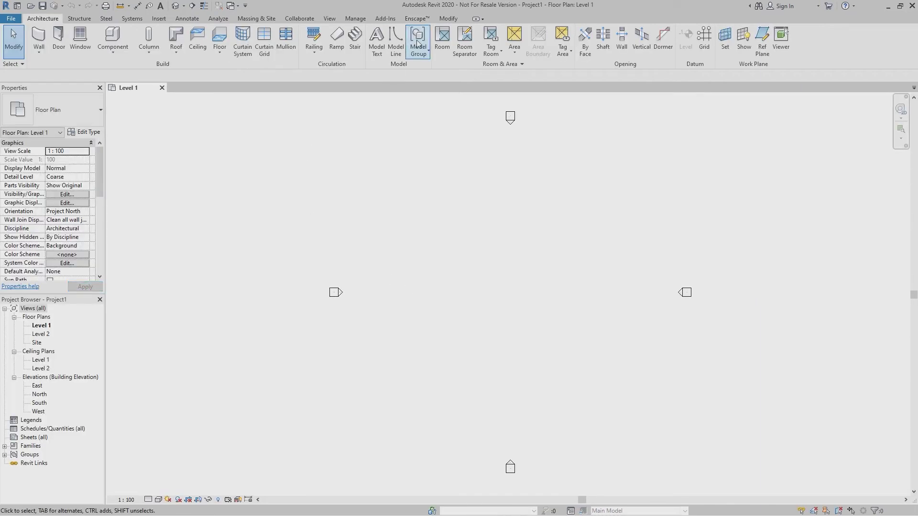
{"action": "left_click", "coordinate": [417, 18]}
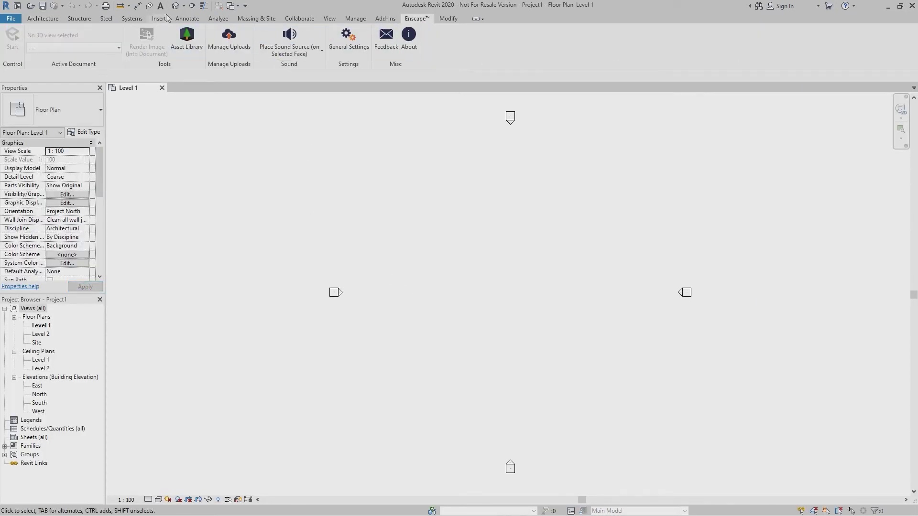
{"action": "left_click", "coordinate": [176, 5]}
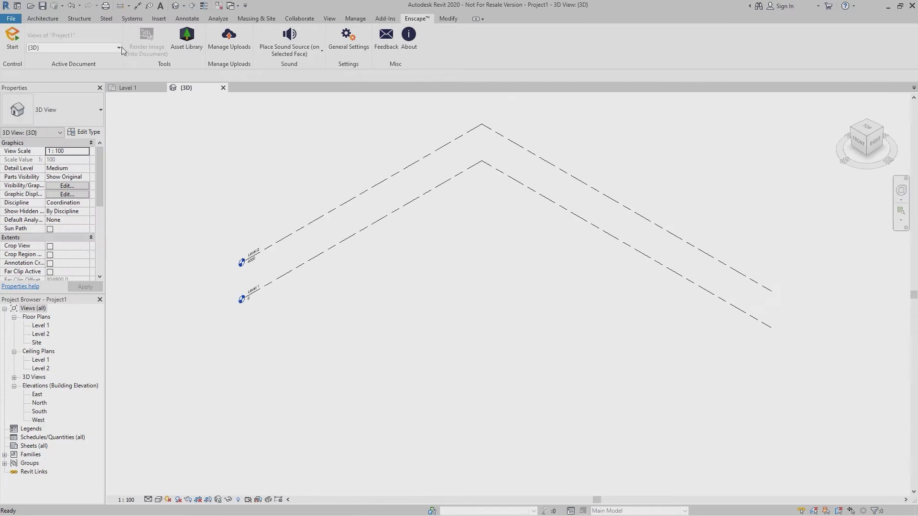
{"action": "left_click", "coordinate": [13, 45]}
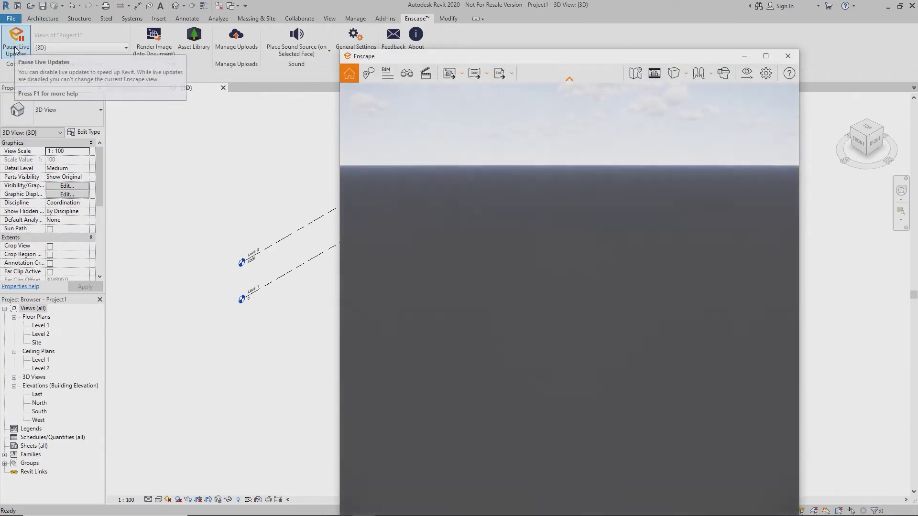
Enlarge the Enscape render window so the villa render fills the screen.
{"action": "left_click_drag", "start_coordinate": [654, 49], "coordinate": [719, 36]}
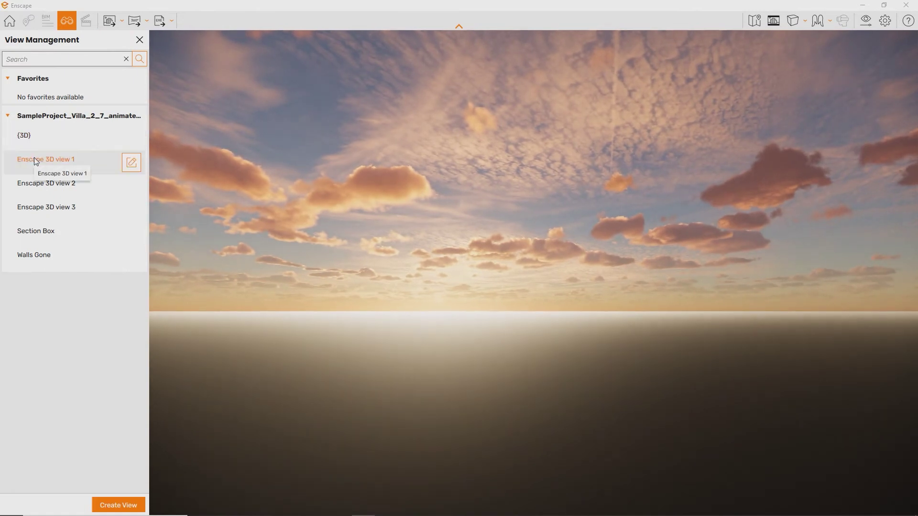
Cycle through saved views Enscape 3D view 1, 2, 3, Section Box, then Walls Gone.
{"action": "left_click", "coordinate": [35, 161]}
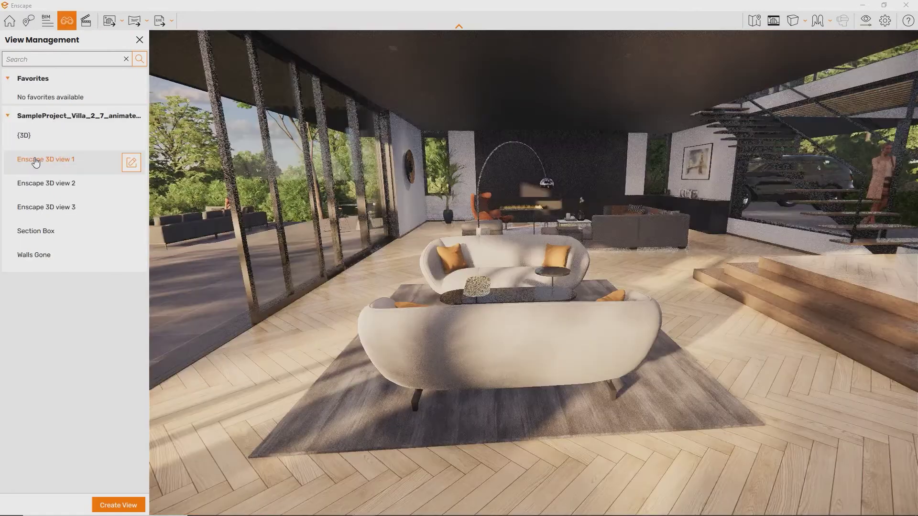
{"action": "left_click", "coordinate": [56, 187]}
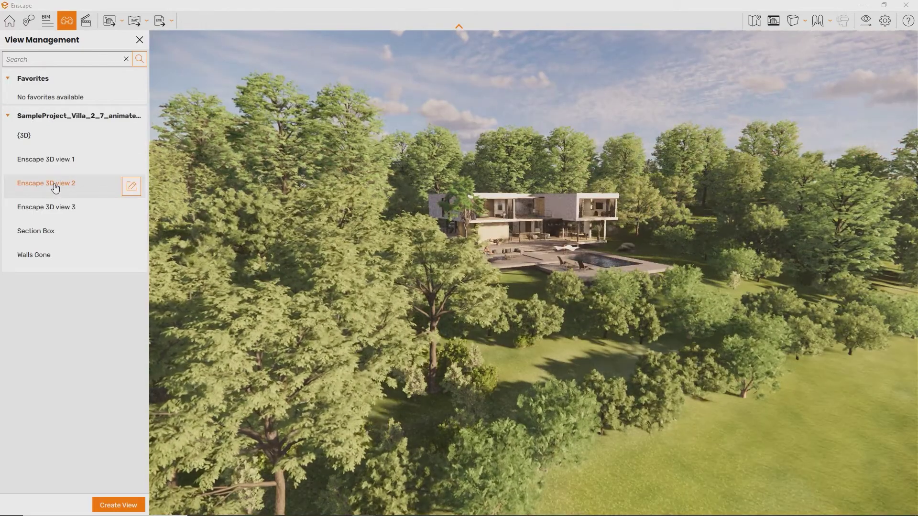
{"action": "left_click", "coordinate": [55, 209]}
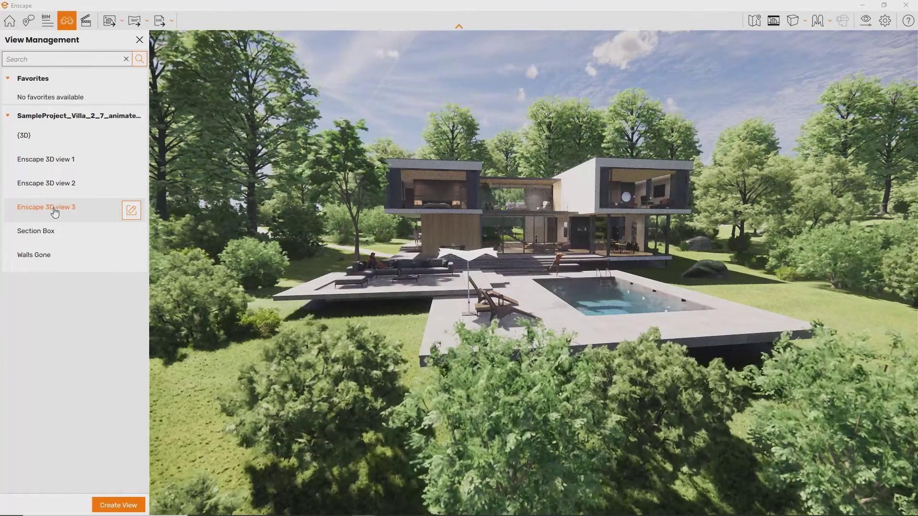
{"action": "left_click", "coordinate": [54, 231]}
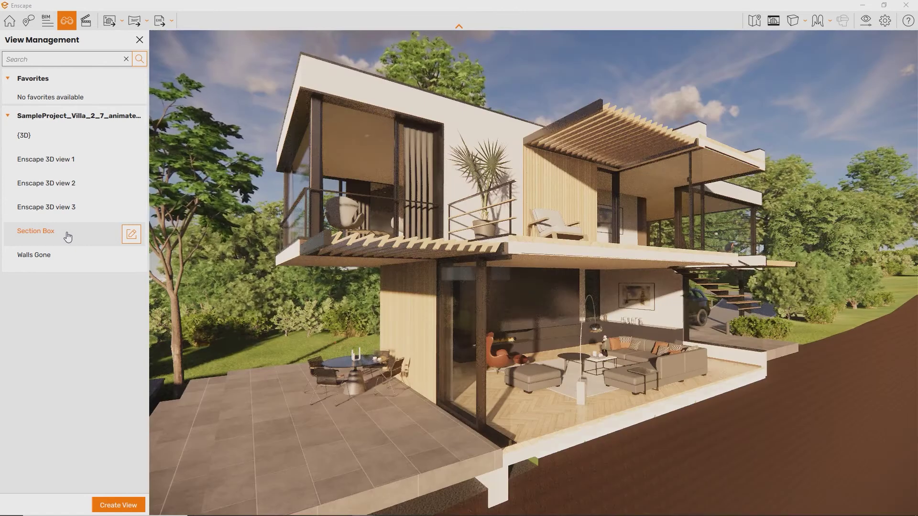
{"action": "left_click", "coordinate": [64, 256]}
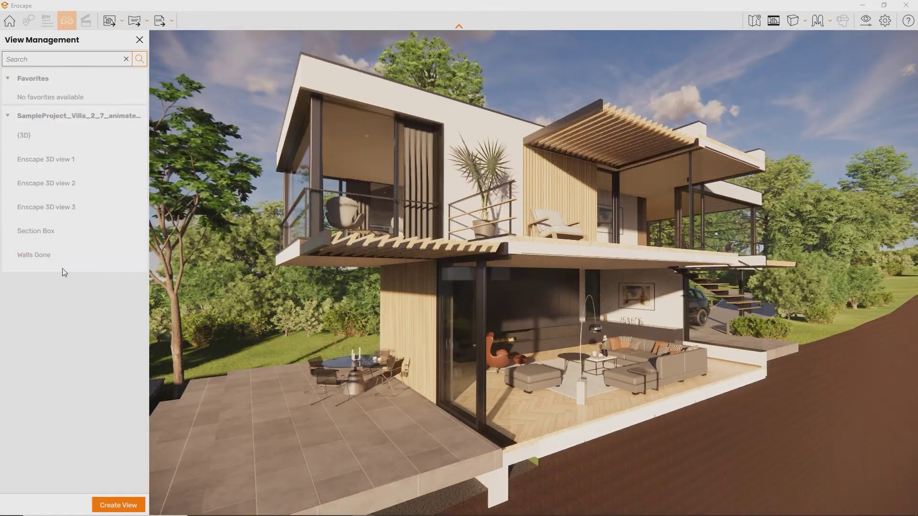
Load the Walls Gone view and inspect the Cherry material's wood appearance.
{"action": "left_click", "coordinate": [61, 267]}
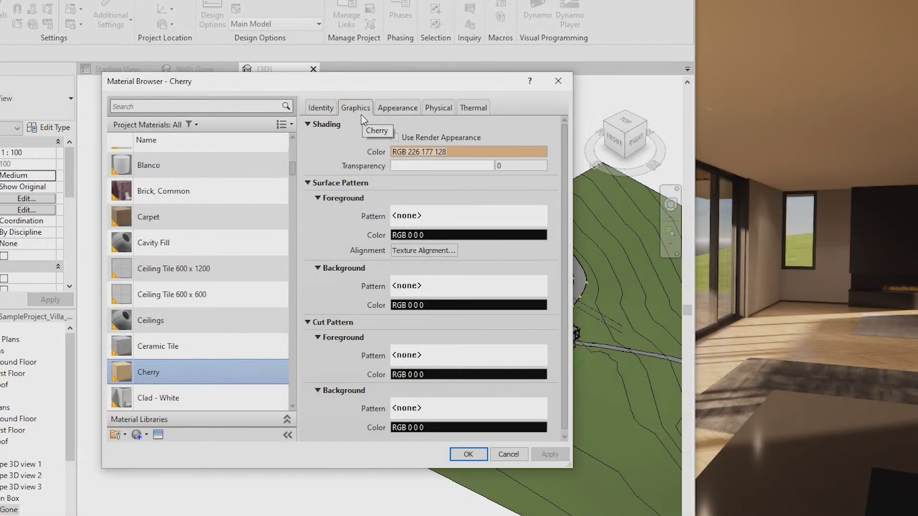
{"action": "left_click", "coordinate": [414, 117]}
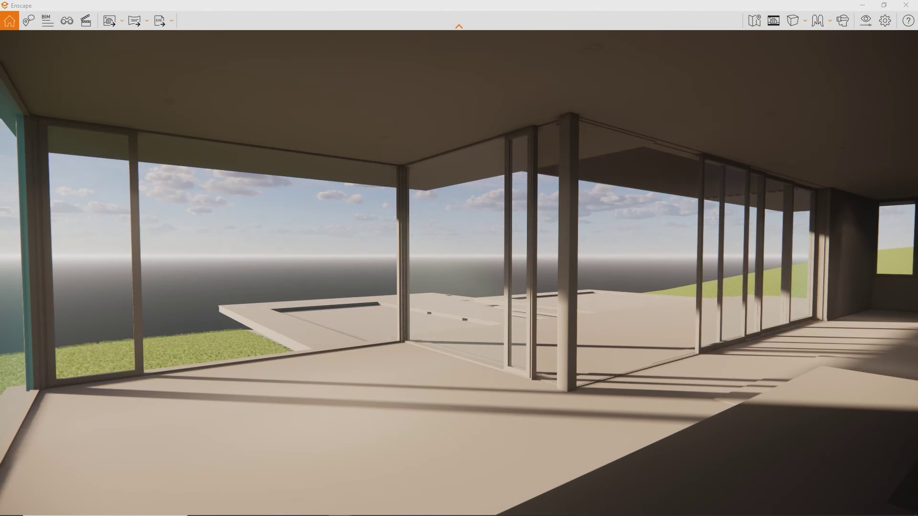
In Enscape General Settings > Revit, set Material Selection to Appearance.
{"action": "key", "text": "alt+Tab"}
{"action": "left_click_drag", "start_coordinate": [566, 34], "coordinate": [249, 33]}
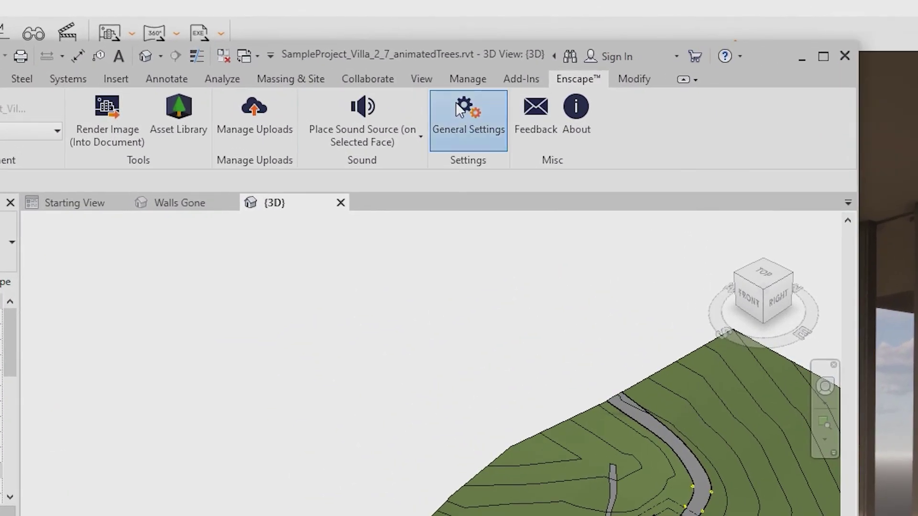
{"action": "left_click", "coordinate": [309, 67]}
{"action": "left_click", "coordinate": [127, 230]}
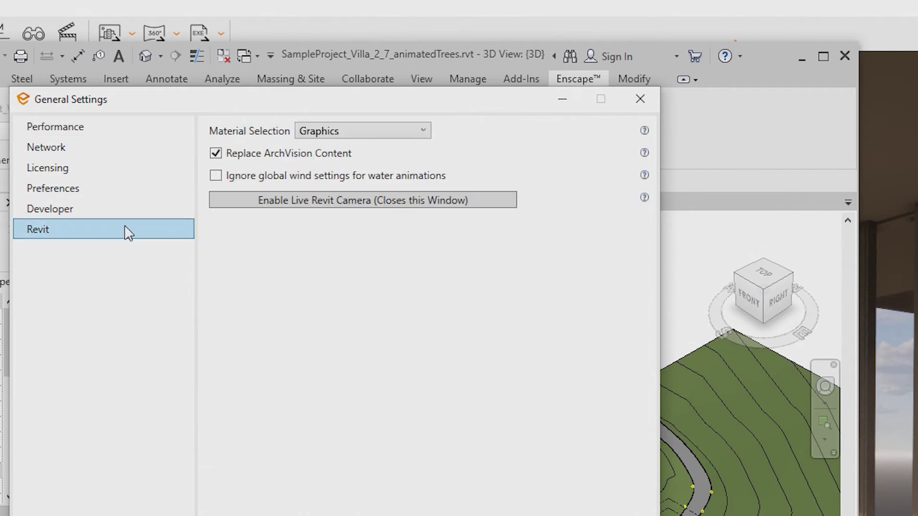
{"action": "left_click", "coordinate": [373, 137]}
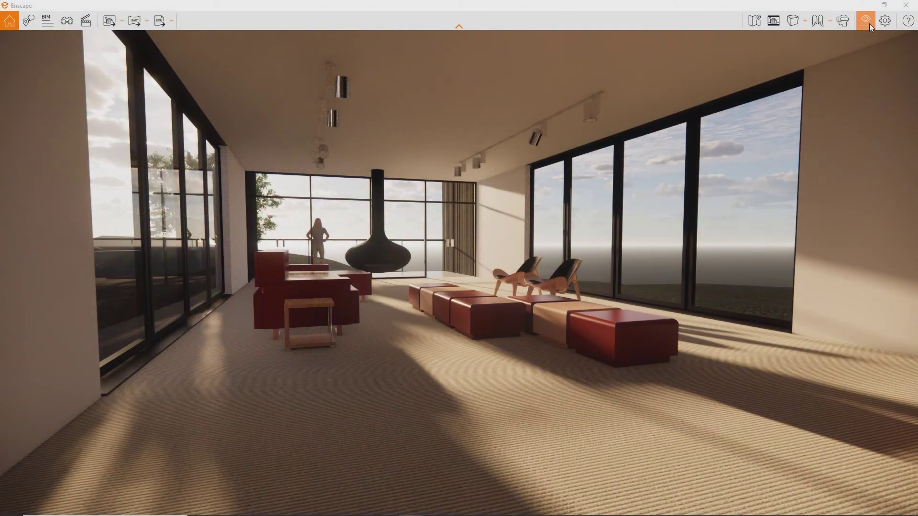
In Visual Settings, set output resolution to Full HD and rendering quality to Medium.
{"action": "left_click", "coordinate": [866, 21]}
{"action": "left_click", "coordinate": [455, 105]}
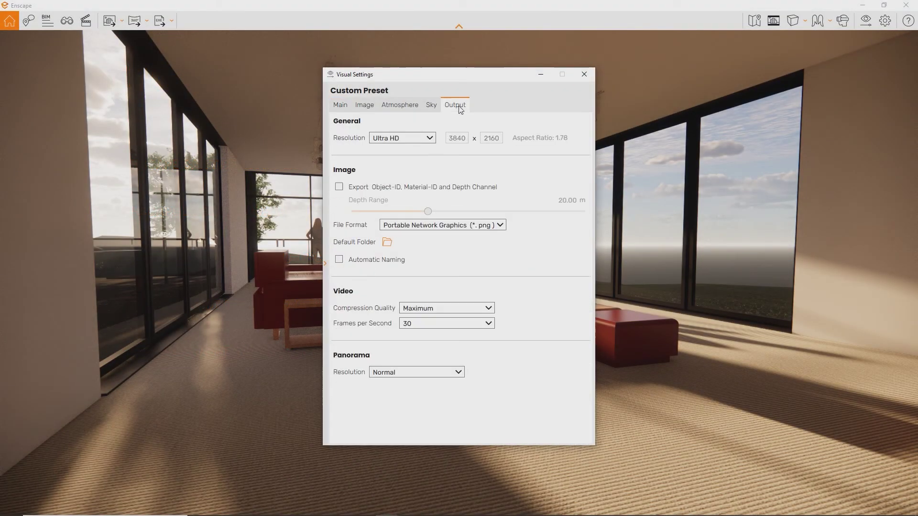
{"action": "left_click", "coordinate": [430, 138]}
{"action": "left_click", "coordinate": [416, 182]}
{"action": "left_click", "coordinate": [348, 107]}
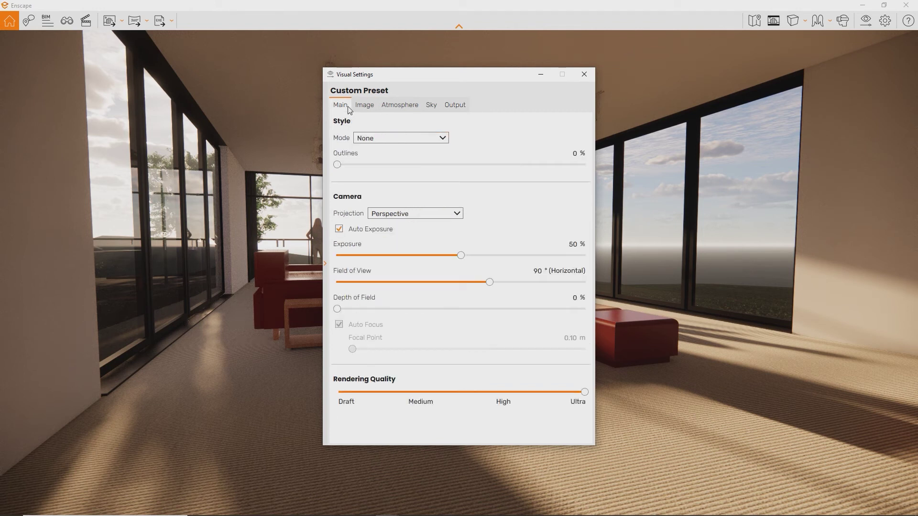
{"action": "left_click_drag", "start_coordinate": [584, 392], "coordinate": [441, 392]}
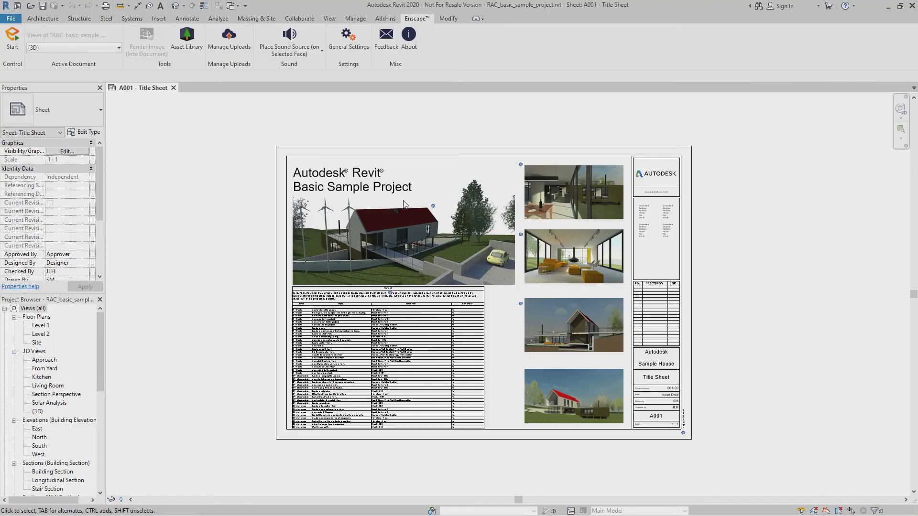
Turn off RTX Raytracing in Enscape's General Settings.
{"action": "left_click", "coordinate": [349, 51]}
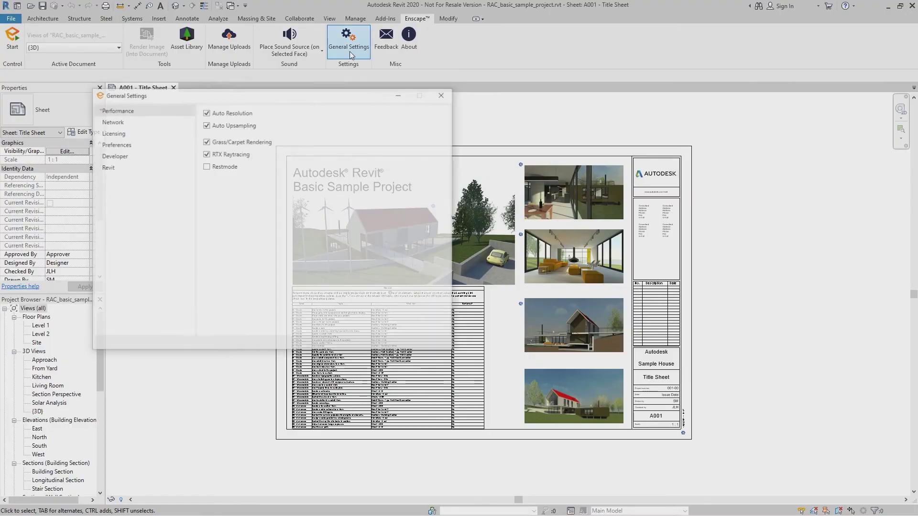
{"action": "left_click", "coordinate": [207, 155]}
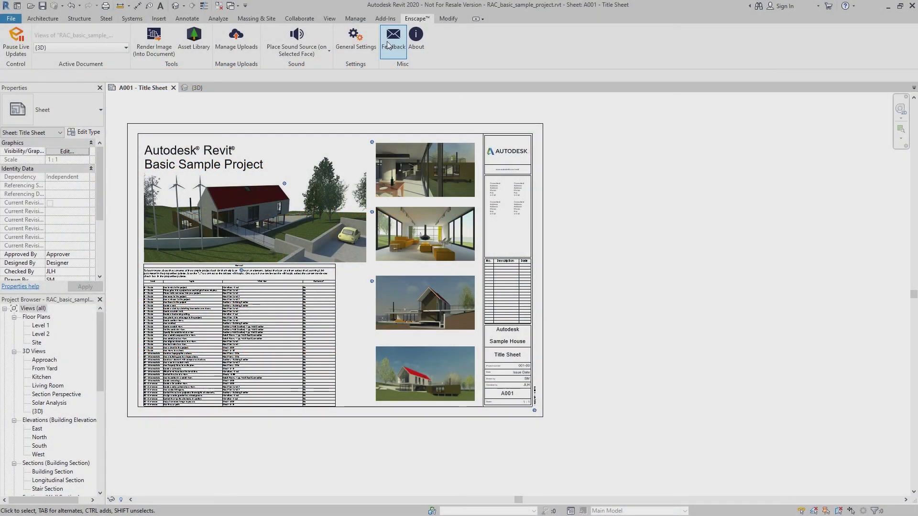
Open the Enscape feedback form, then the enscape3d.com Contact page's Technical Support topic.
{"action": "left_click", "coordinate": [388, 46]}
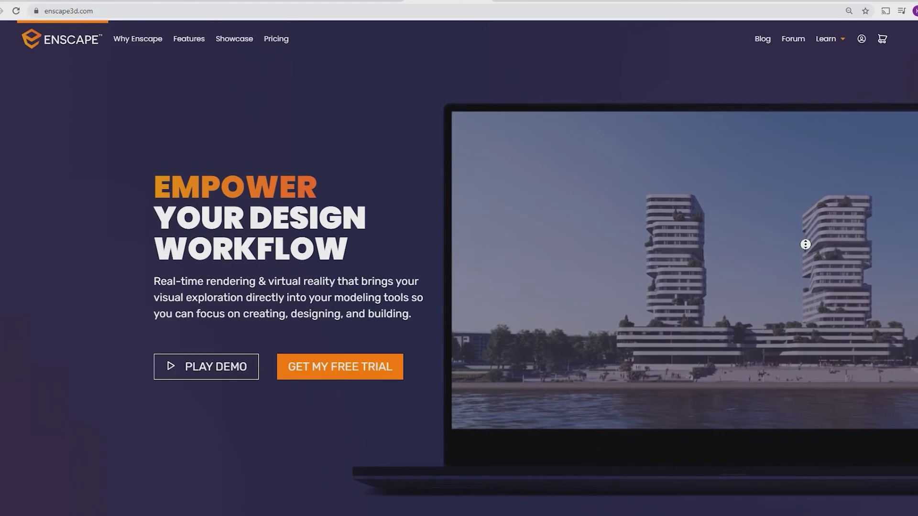
{"action": "scroll", "coordinate": [663, 368], "scroll_direction": "down", "scroll_amount": 15}
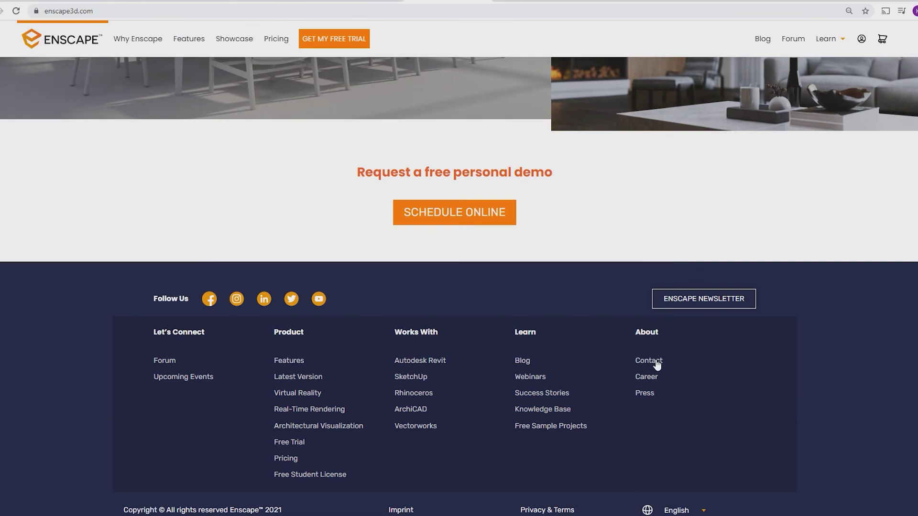
{"action": "left_click", "coordinate": [662, 368]}
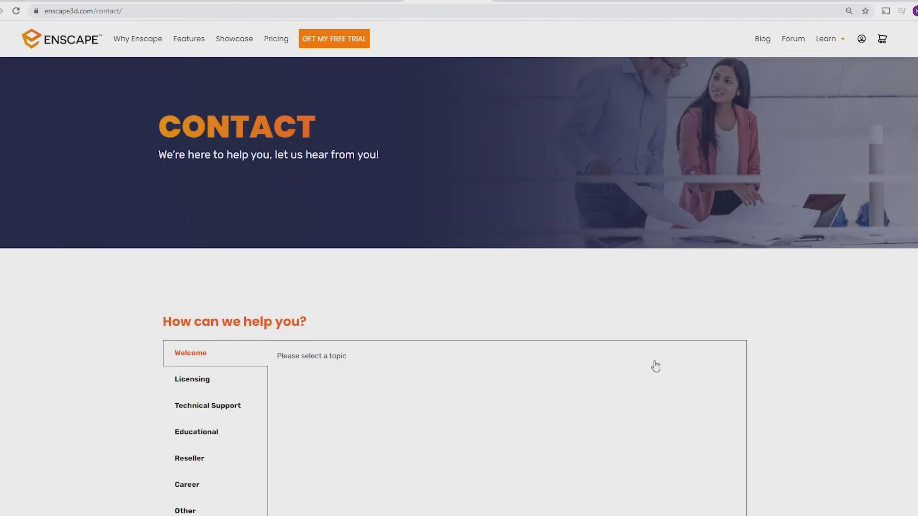
{"action": "scroll", "coordinate": [654, 367], "scroll_direction": "down", "scroll_amount": 4}
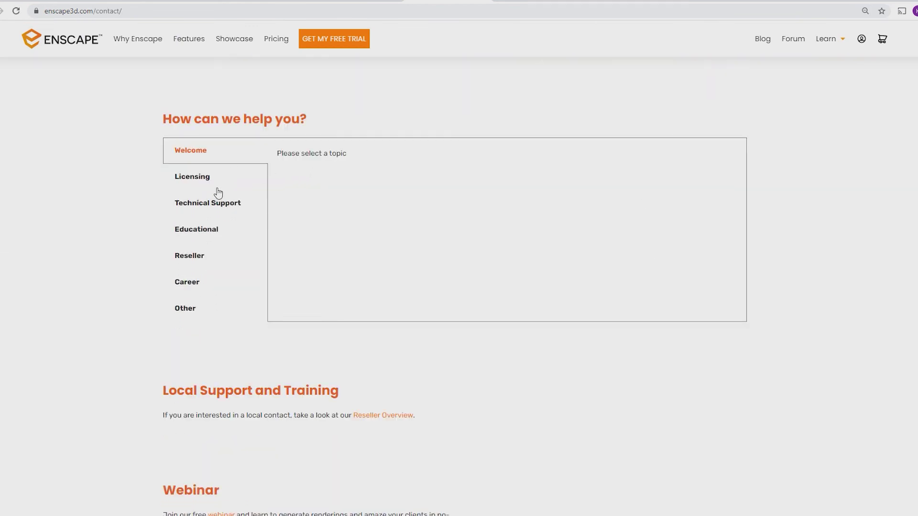
{"action": "left_click", "coordinate": [219, 210]}
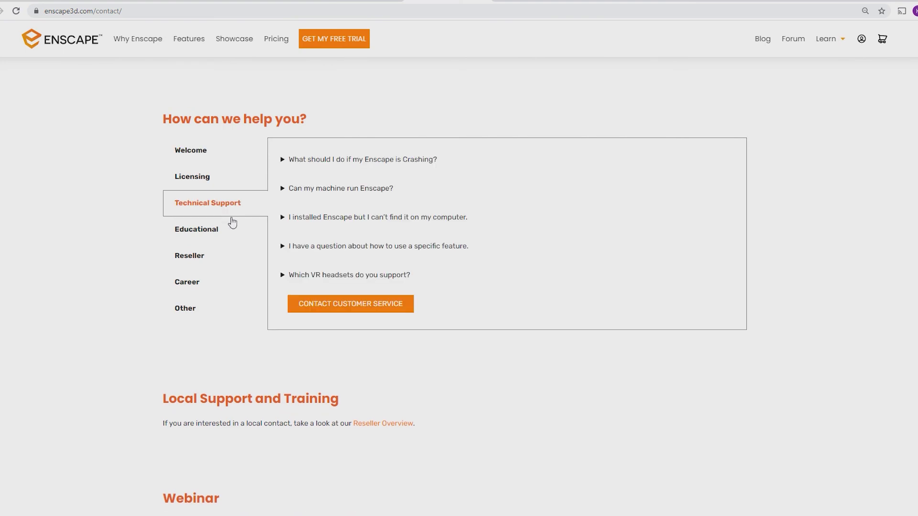